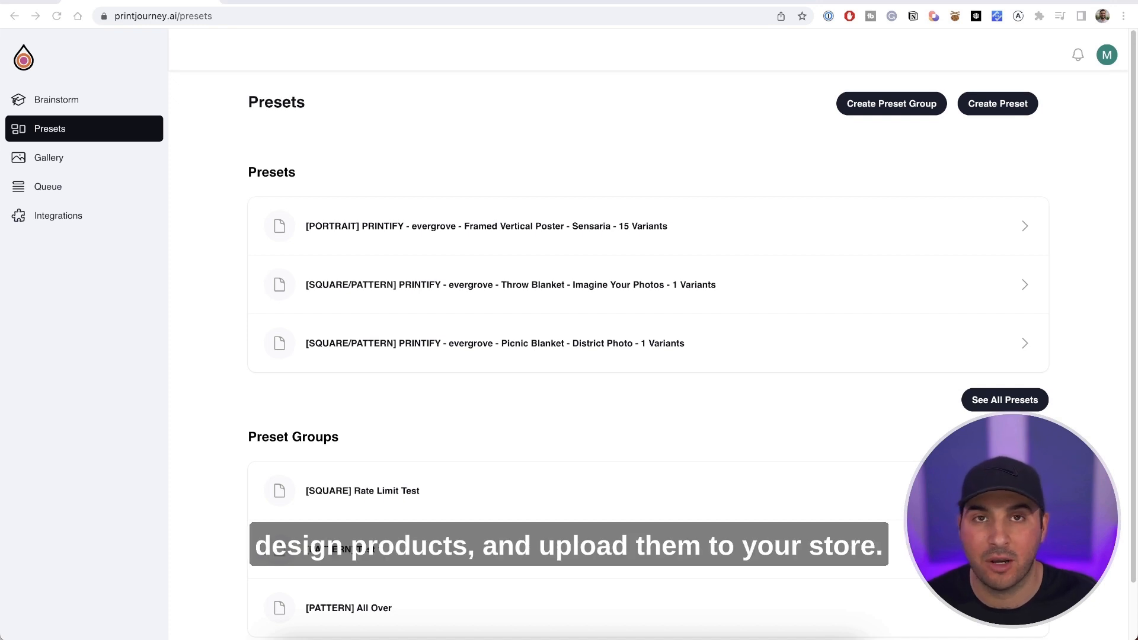
Start a new preset for the evergrove Printify store using the Journal - Blank blueprint by Generic brand.
{"action": "left_click", "coordinate": [997, 106]}
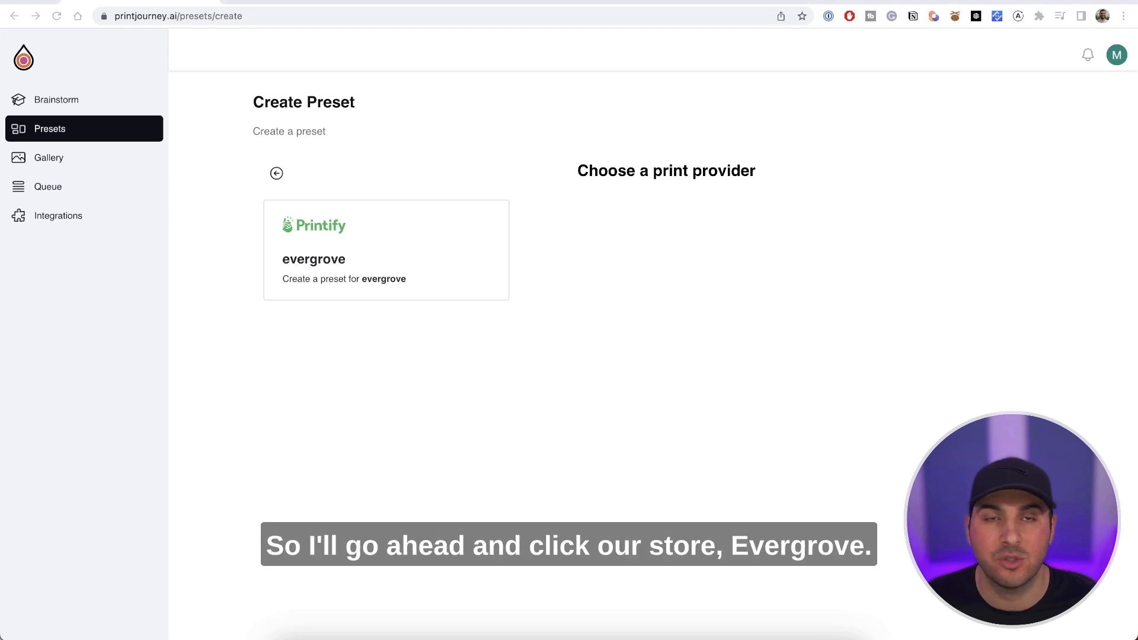
{"action": "left_click", "coordinate": [429, 248]}
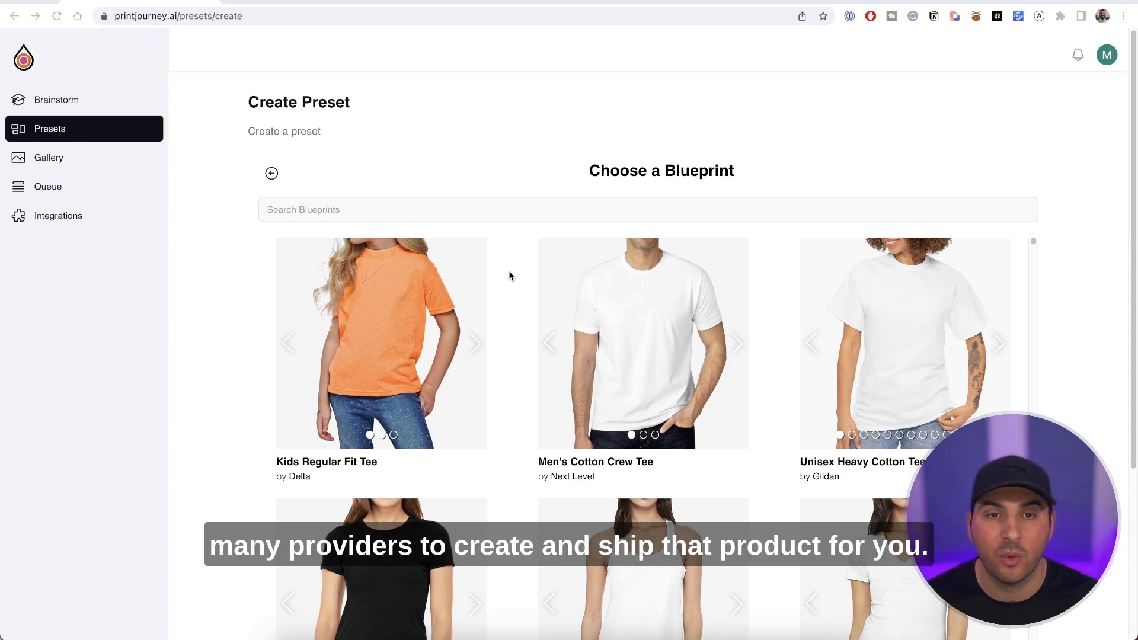
{"action": "scroll", "coordinate": [509, 272], "scroll_direction": "down", "scroll_amount": 15}
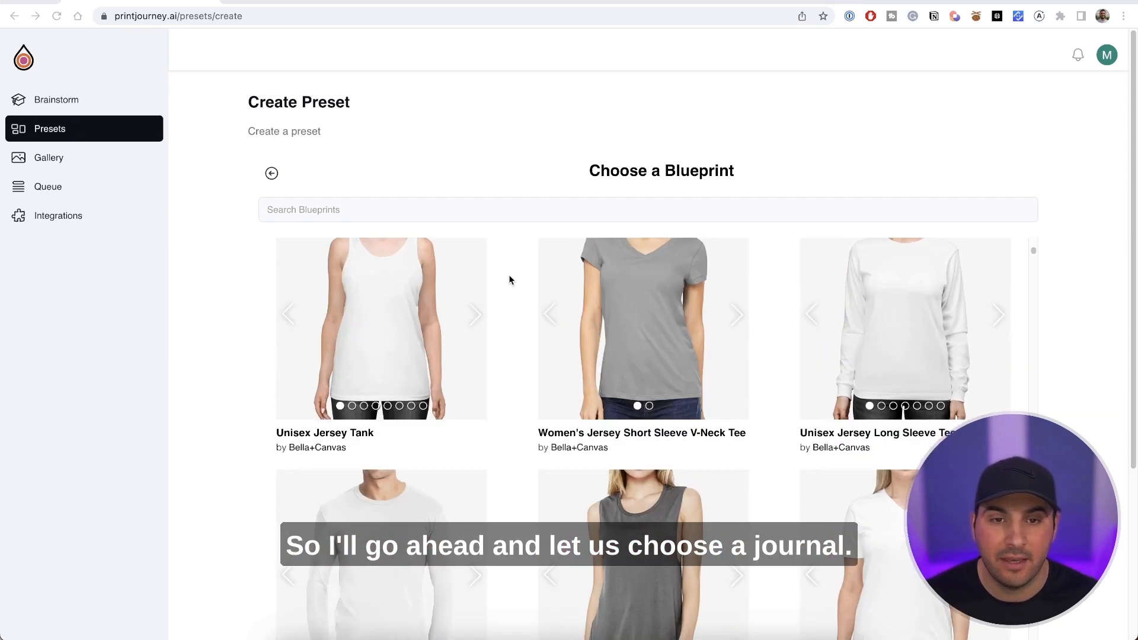
{"action": "scroll", "coordinate": [509, 274], "scroll_direction": "down", "scroll_amount": 10}
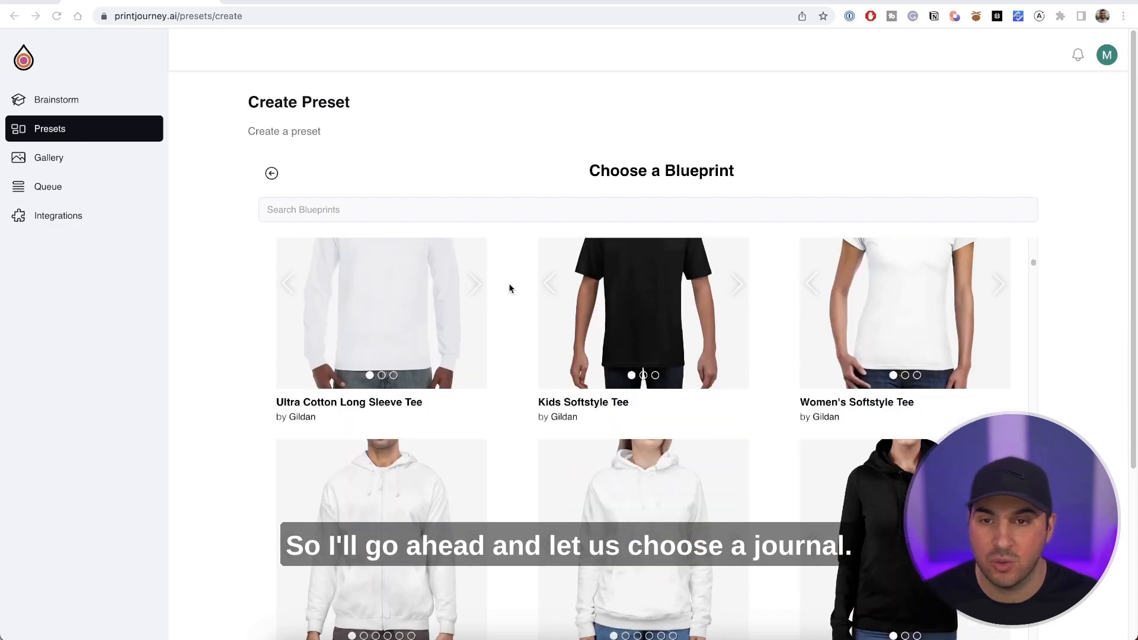
{"action": "scroll", "coordinate": [514, 340], "scroll_direction": "up", "scroll_amount": 10}
{"action": "scroll", "coordinate": [514, 339], "scroll_direction": "down", "scroll_amount": 7}
{"action": "scroll", "coordinate": [502, 350], "scroll_direction": "up", "scroll_amount": 4}
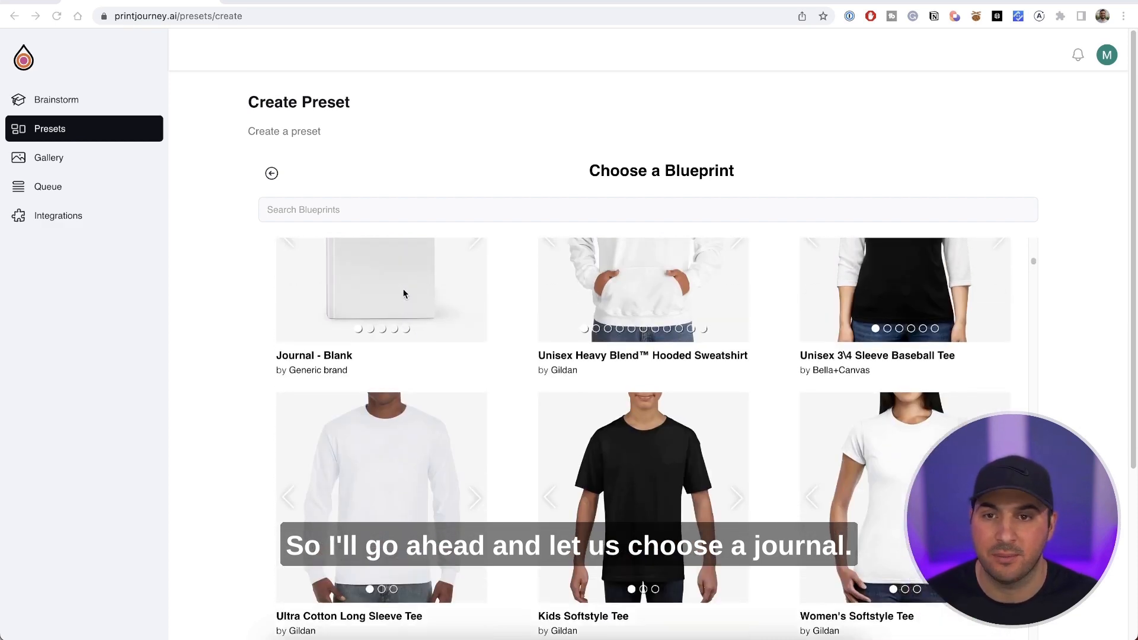
{"action": "left_click", "coordinate": [375, 350]}
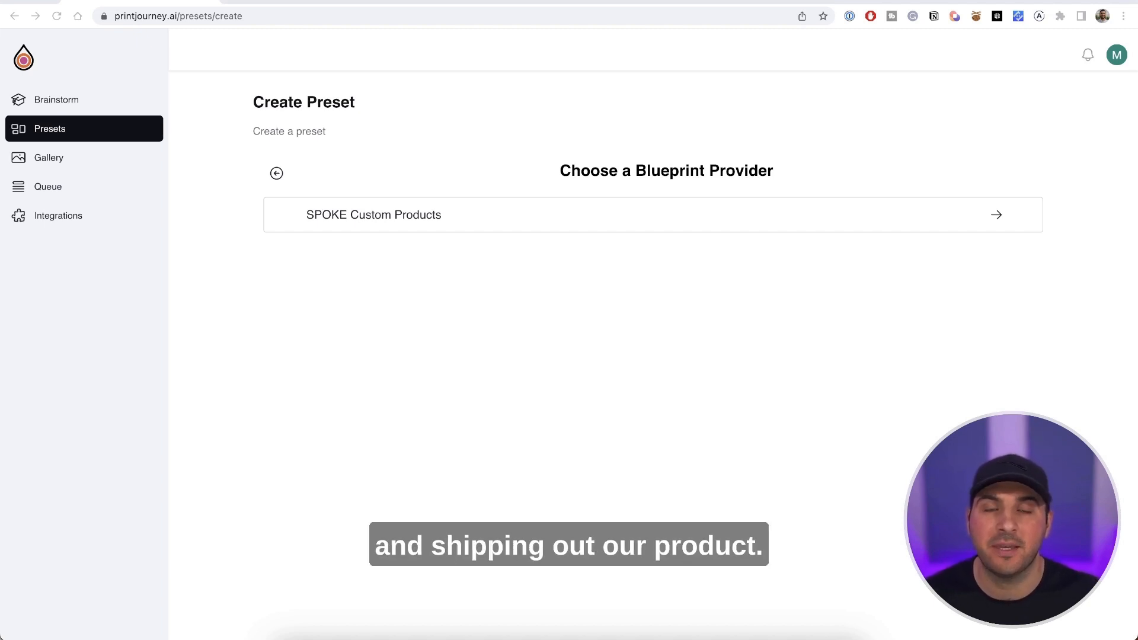
Choose SPOKE Custom Products as the blueprint provider and include the Journal variant.
{"action": "left_click", "coordinate": [396, 218]}
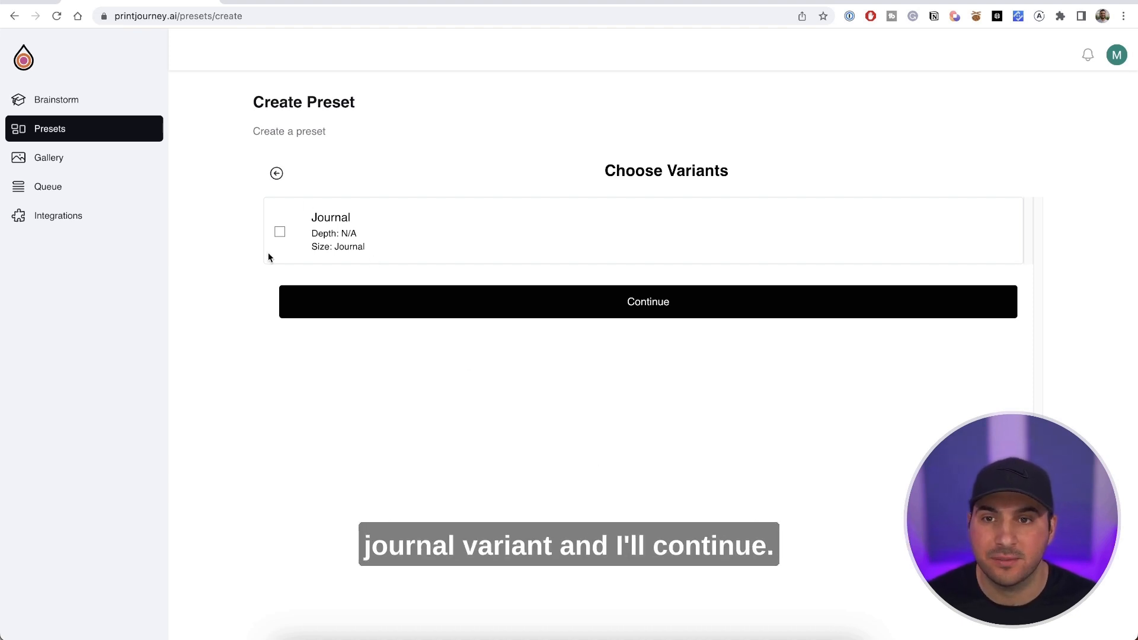
{"action": "left_click", "coordinate": [279, 231]}
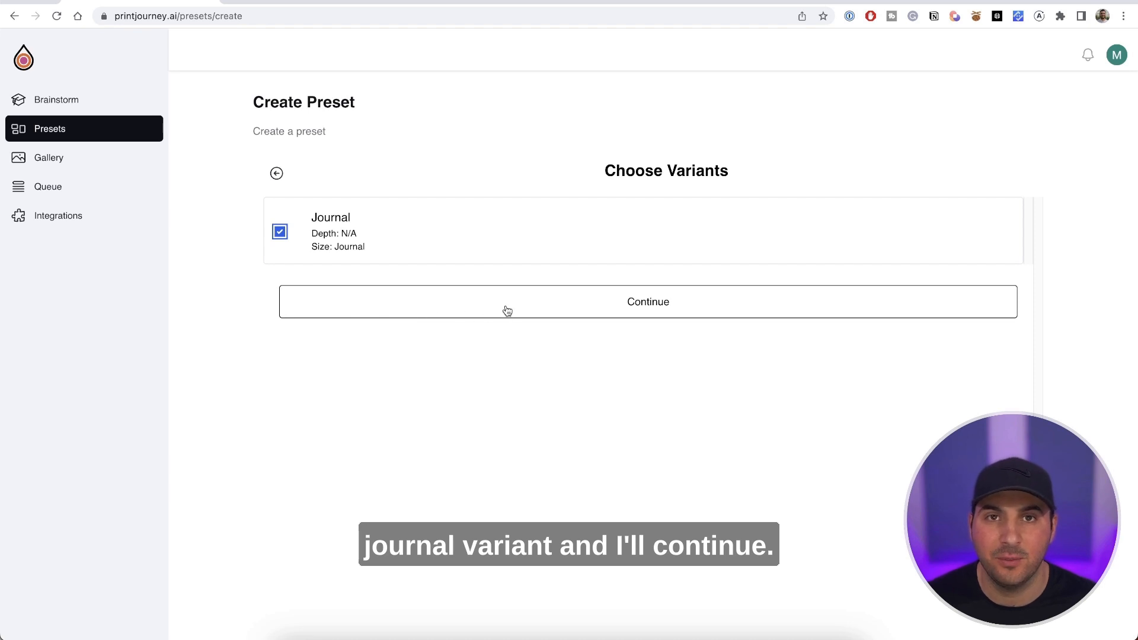
{"action": "left_click", "coordinate": [507, 310]}
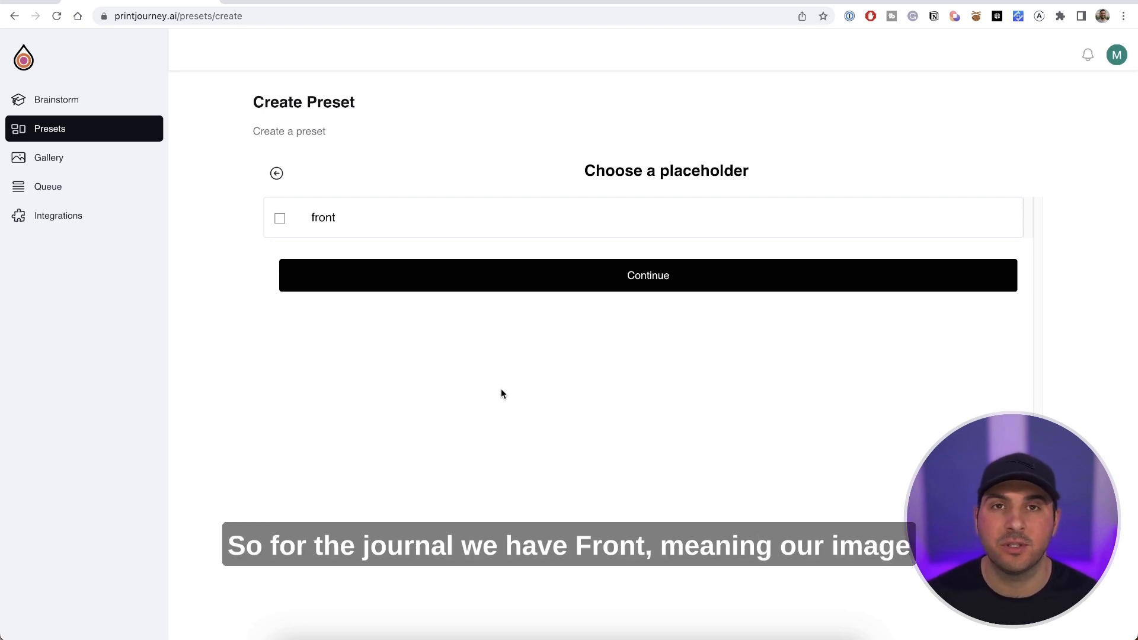
Use the front placeholder for the design and publish the preset's products to the evergrove Shopify store.
{"action": "left_click", "coordinate": [280, 220]}
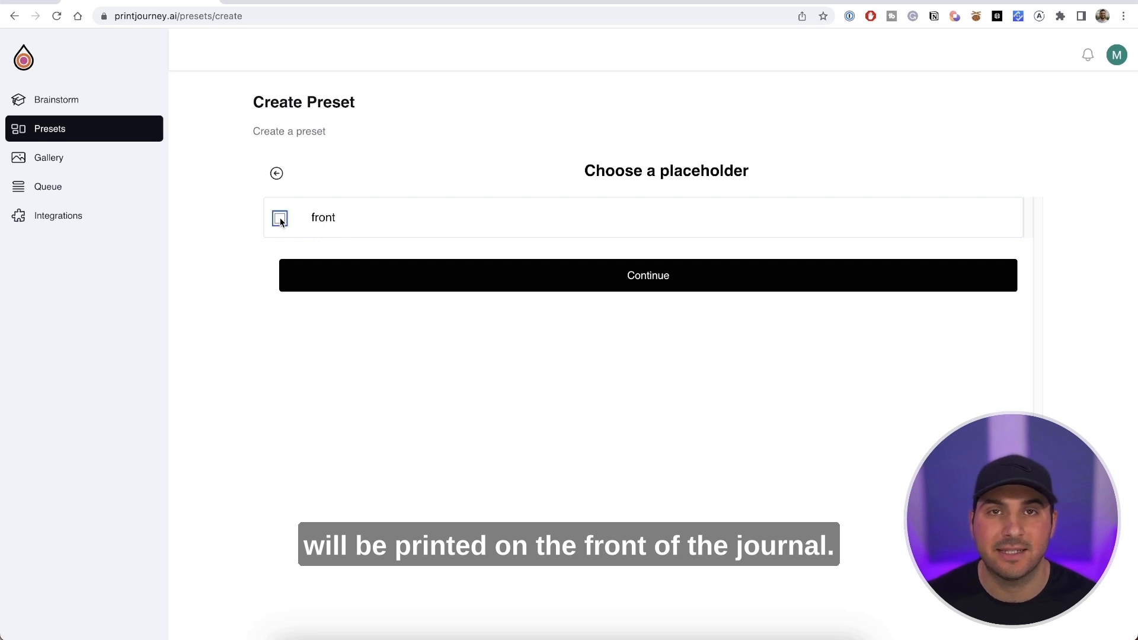
{"action": "left_click", "coordinate": [550, 288]}
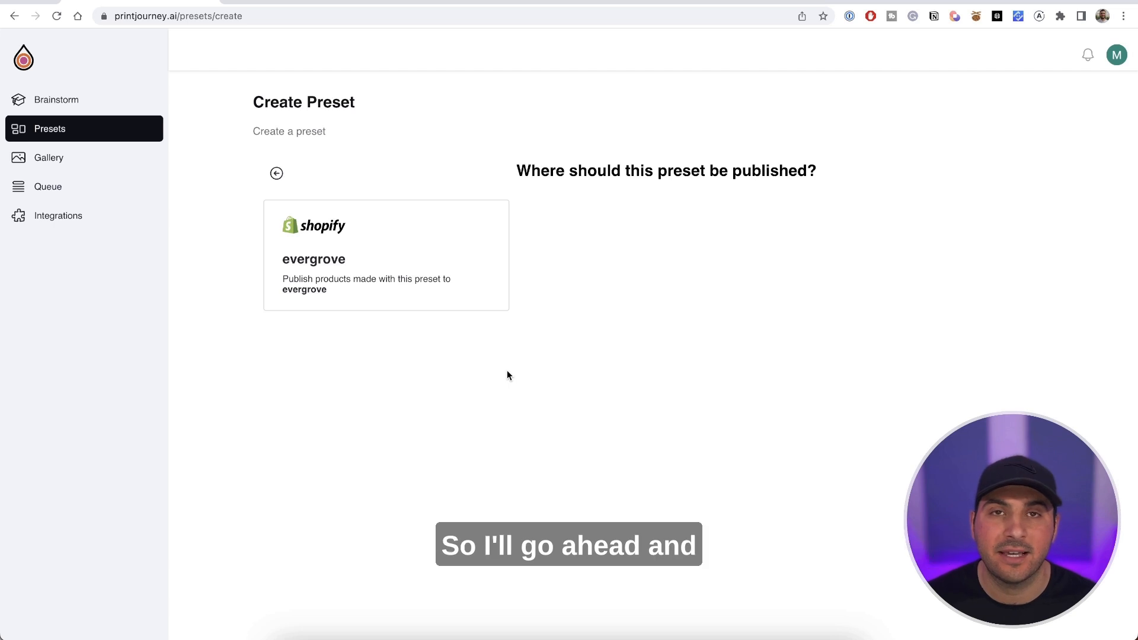
{"action": "left_click", "coordinate": [446, 279]}
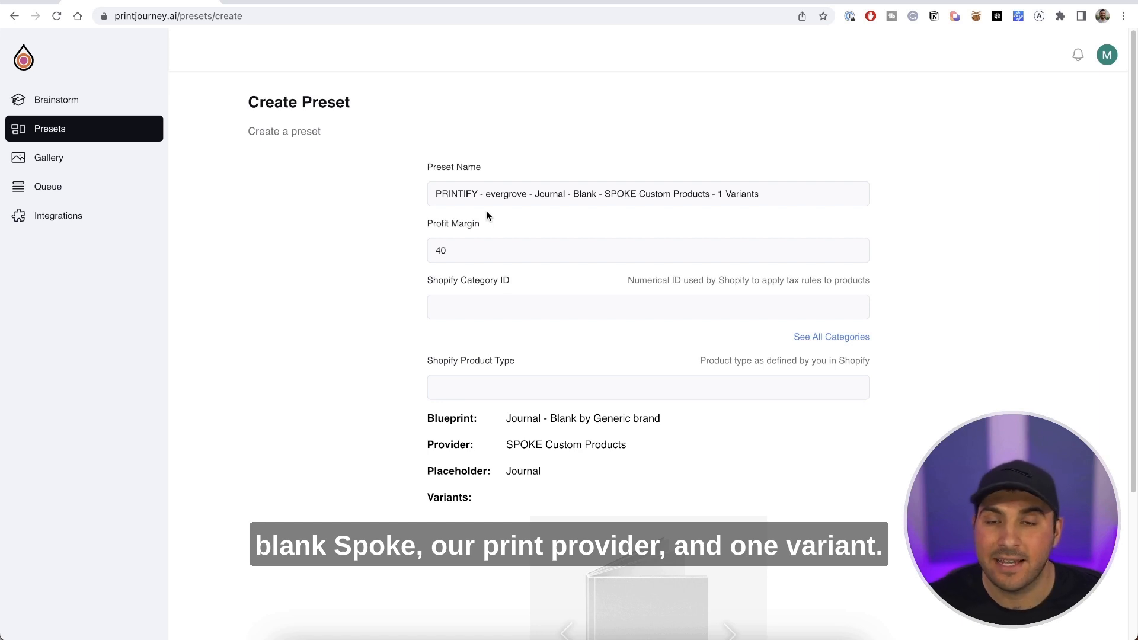
Set the preset's profit margin to 65.
{"action": "left_click", "coordinate": [454, 252]}
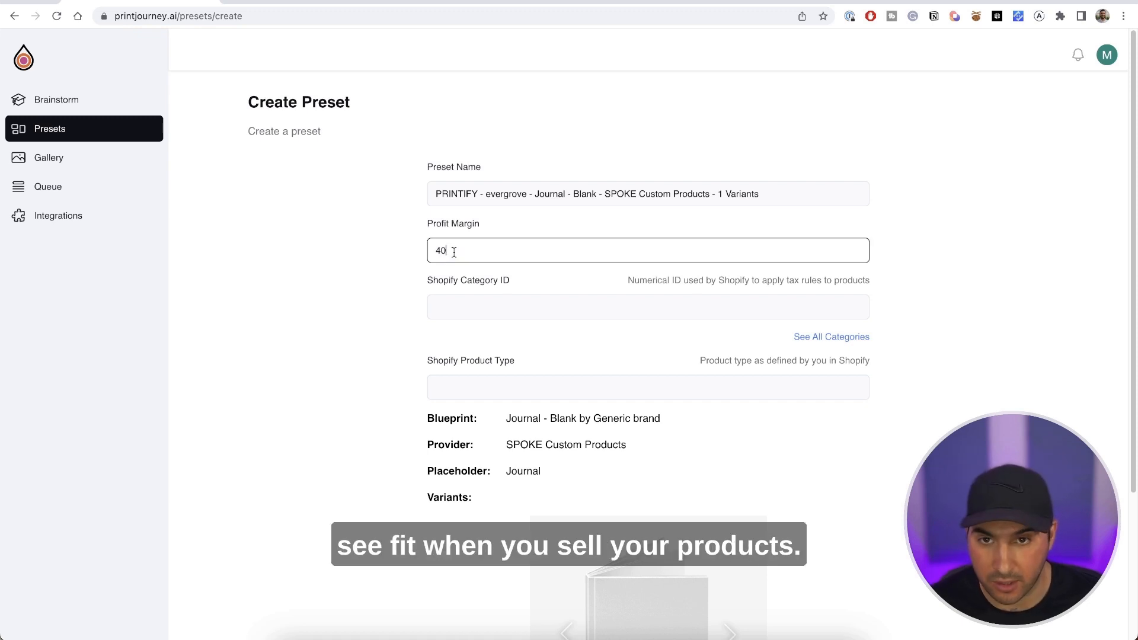
{"action": "left_click_drag", "start_coordinate": [454, 252], "coordinate": [427, 248]}
{"action": "type", "text": "65"}
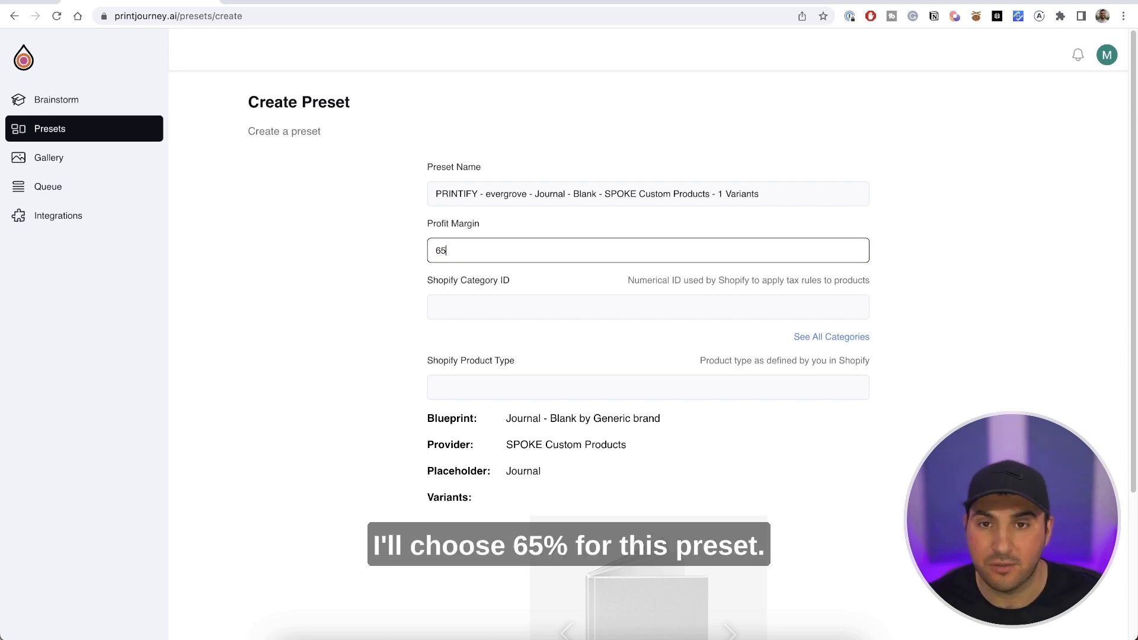
{"action": "left_click", "coordinate": [272, 322]}
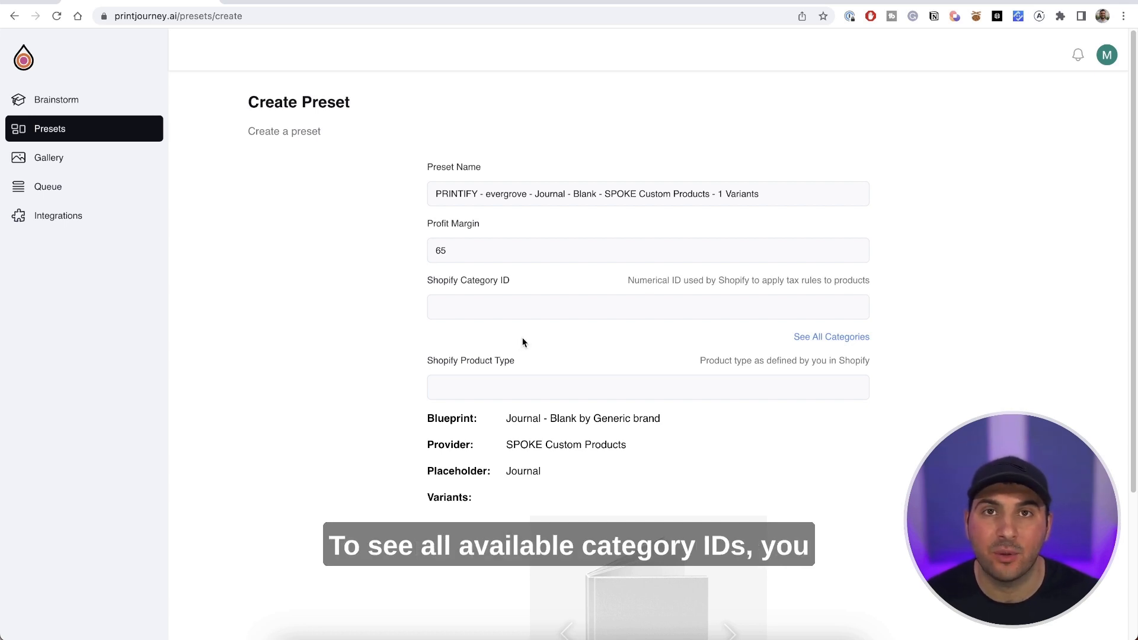
Consult the list of all Shopify categories and set the preset's Shopify category ID to 4233.
{"action": "left_click", "coordinate": [835, 341]}
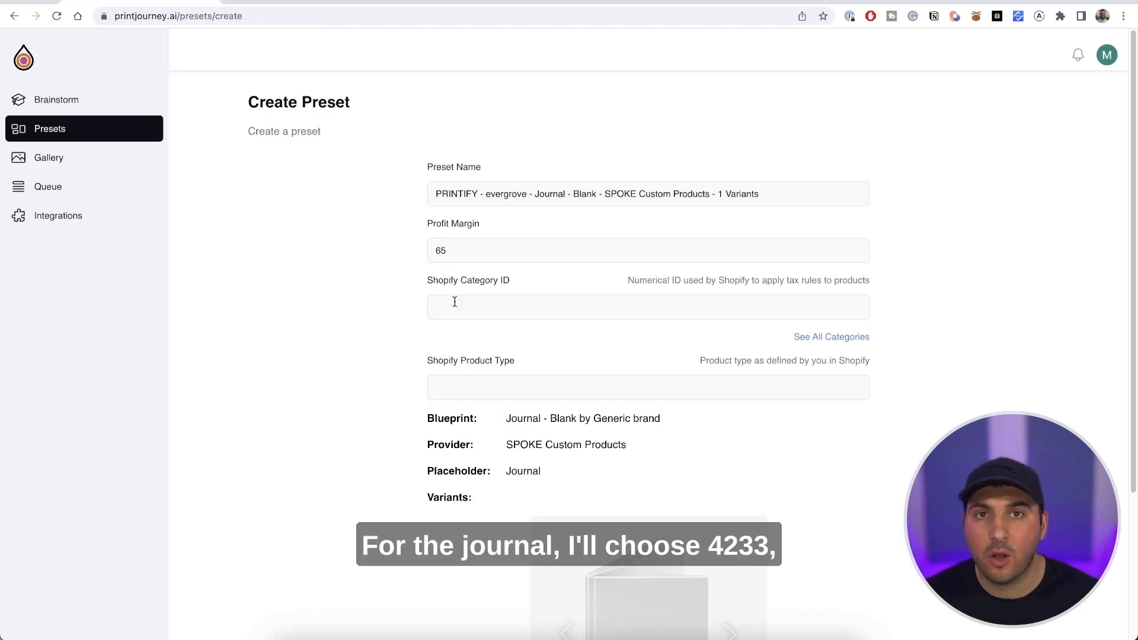
{"action": "left_click", "coordinate": [455, 303]}
{"action": "type", "text": "4233"}
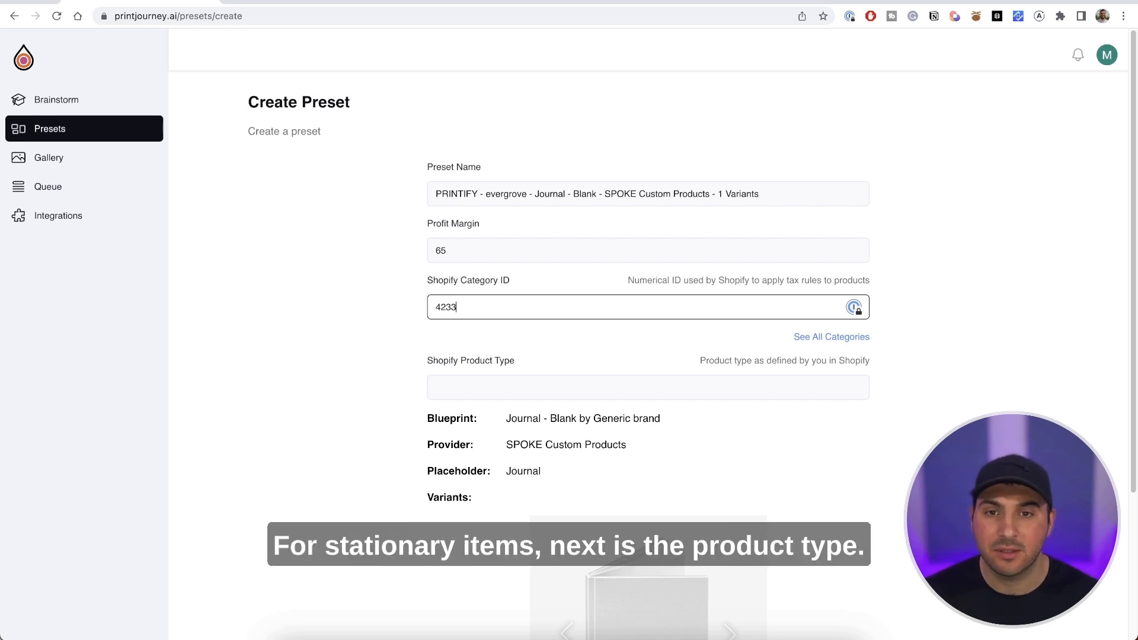
Set the Shopify product type to Journal and create the preset.
{"action": "left_click", "coordinate": [474, 394]}
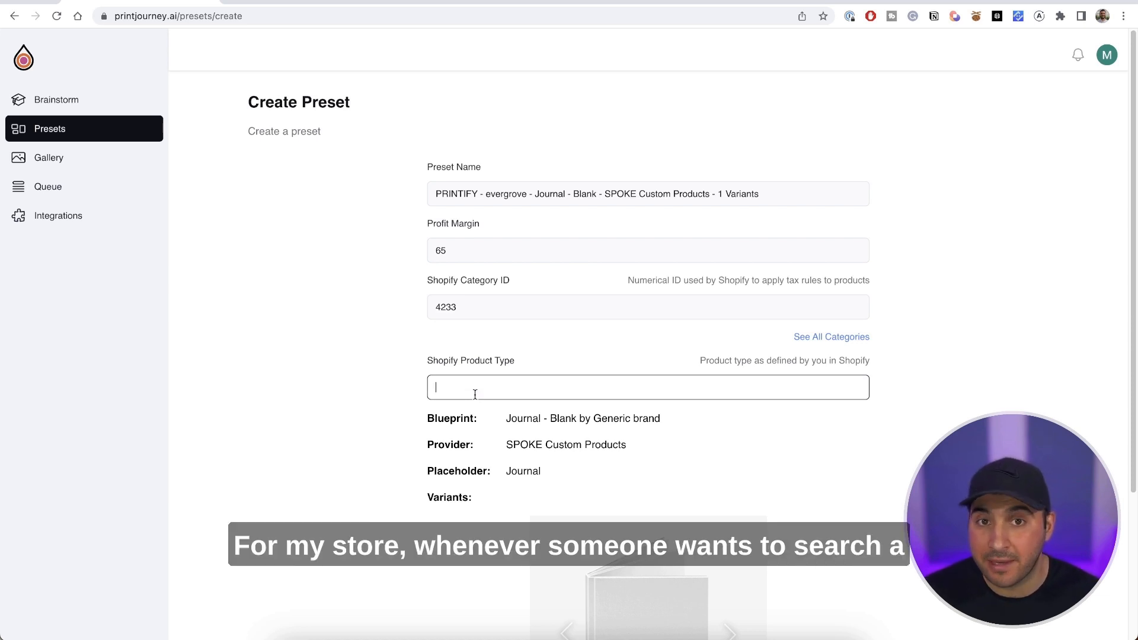
{"action": "type", "text": "Journal"}
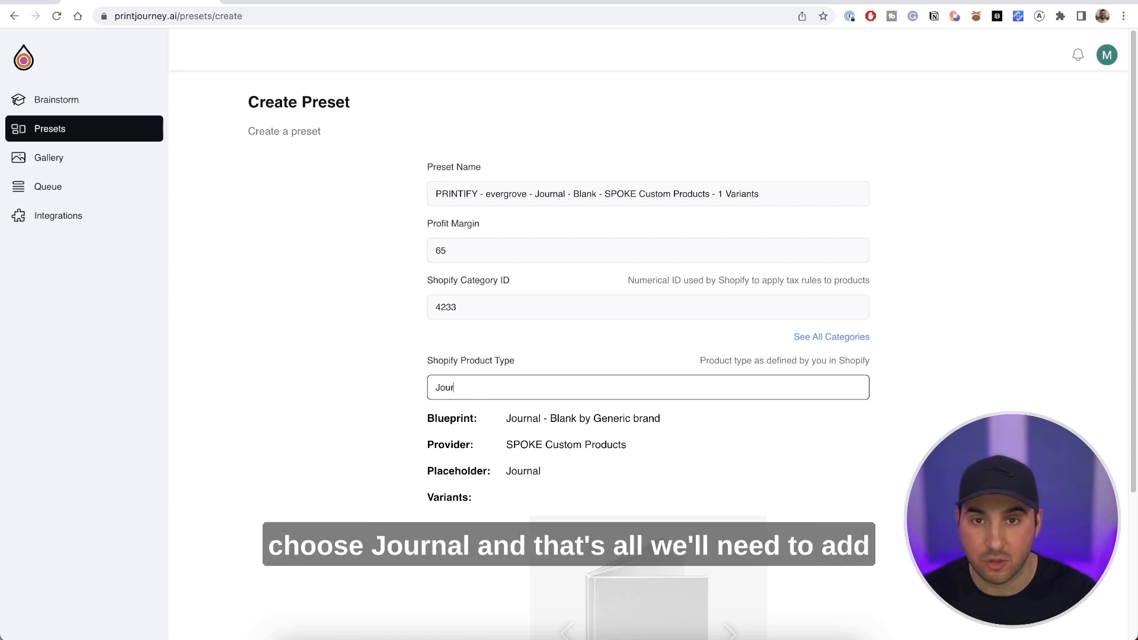
{"action": "left_click", "coordinate": [431, 432]}
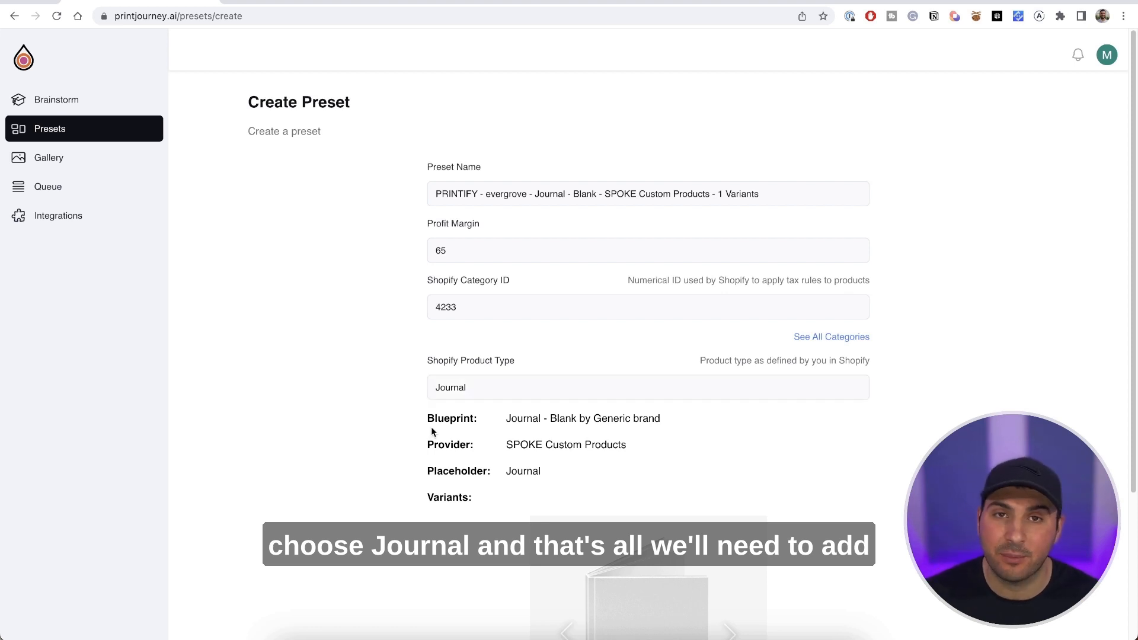
{"action": "scroll", "coordinate": [431, 432], "scroll_direction": "down", "scroll_amount": 4}
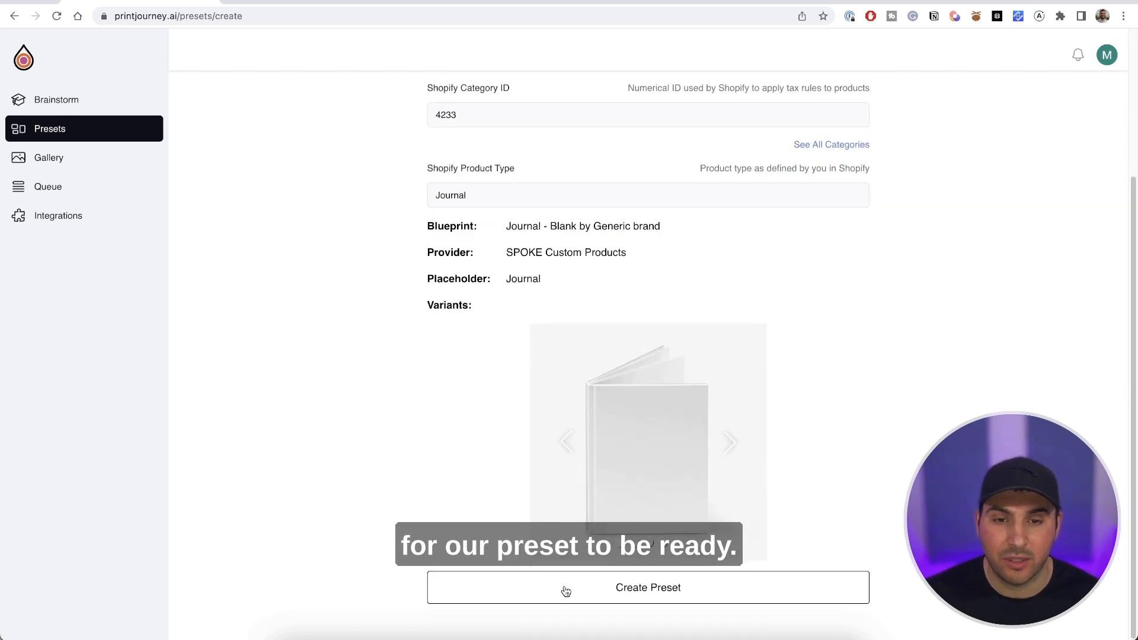
{"action": "left_click", "coordinate": [565, 591]}
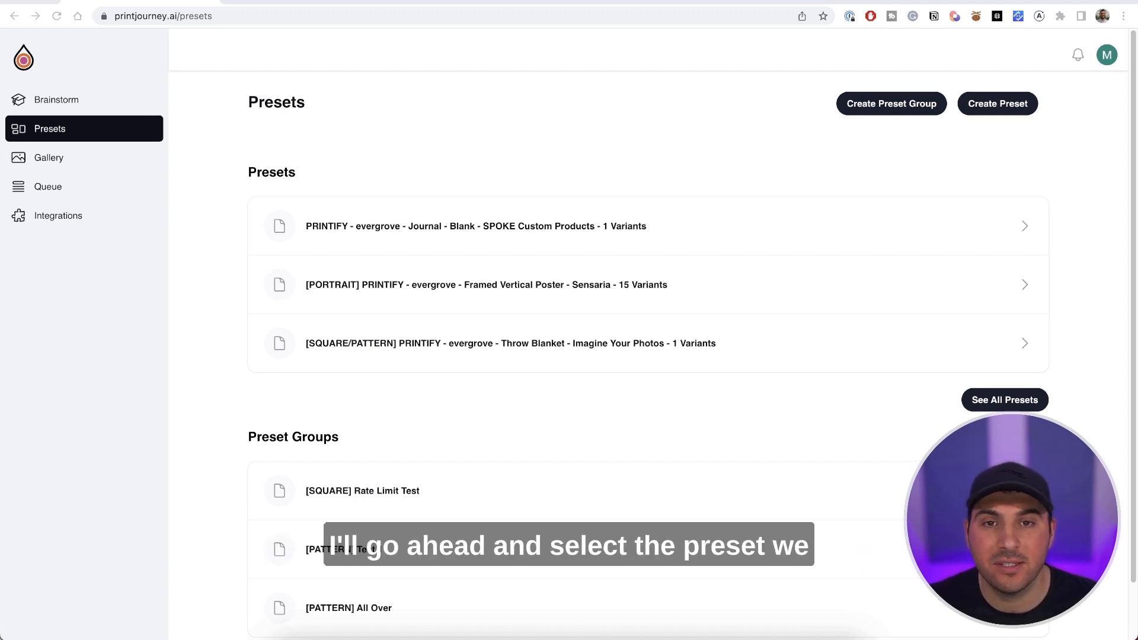
Add the new Journal - Blank preset to the [PORTRAIT] All Over preset group and save.
{"action": "left_click", "coordinate": [457, 235]}
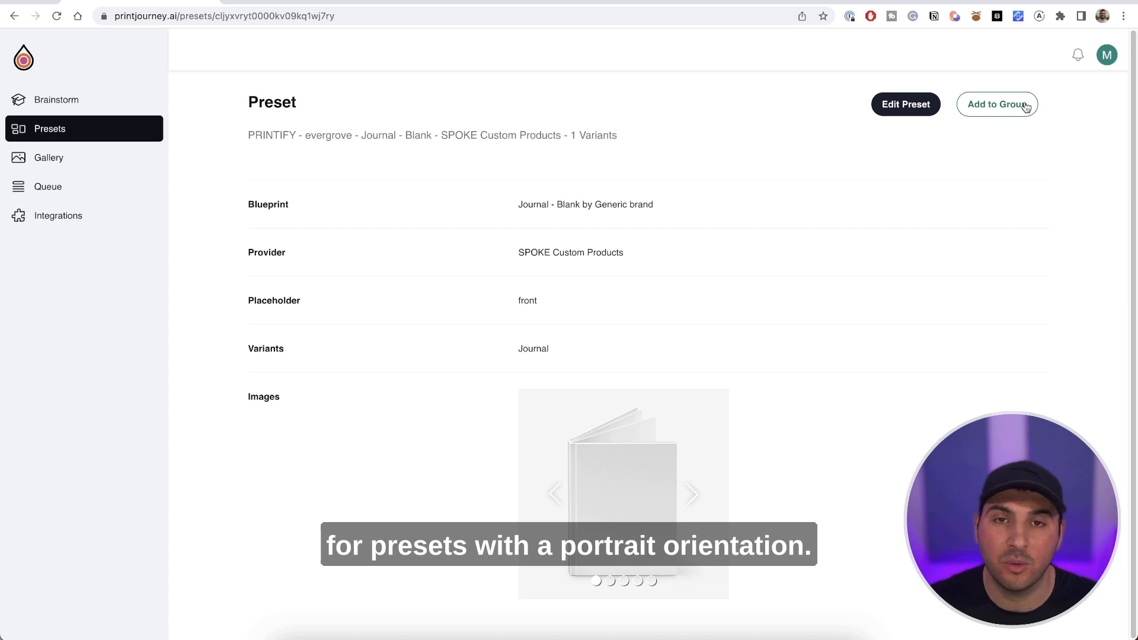
{"action": "left_click", "coordinate": [1025, 106]}
{"action": "left_click", "coordinate": [573, 324]}
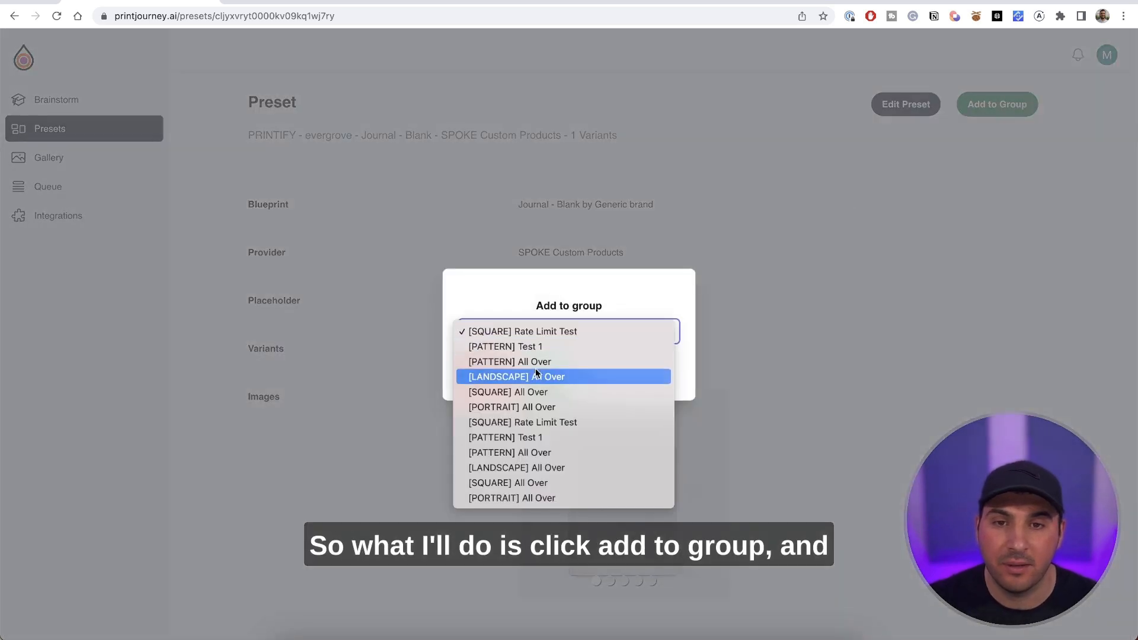
{"action": "left_click", "coordinate": [524, 408]}
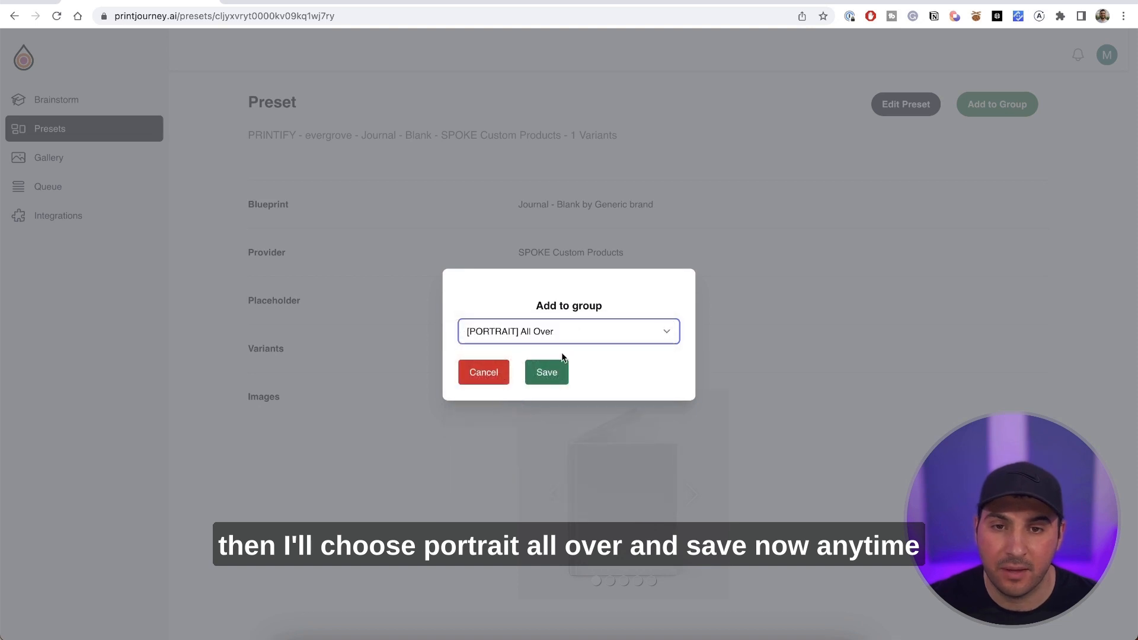
{"action": "left_click", "coordinate": [552, 379]}
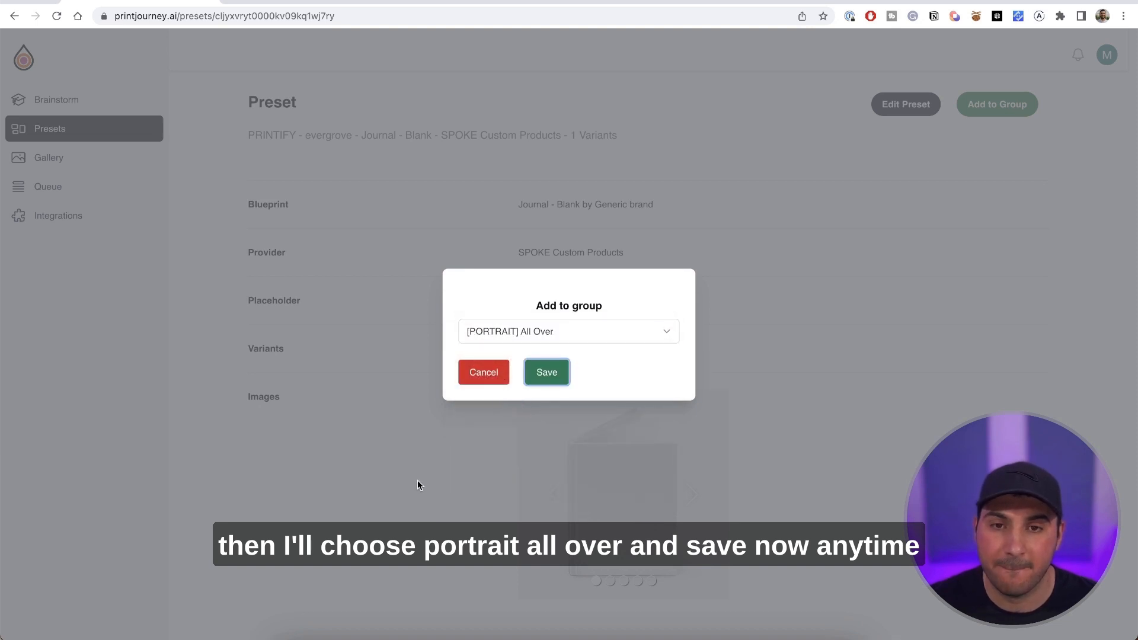